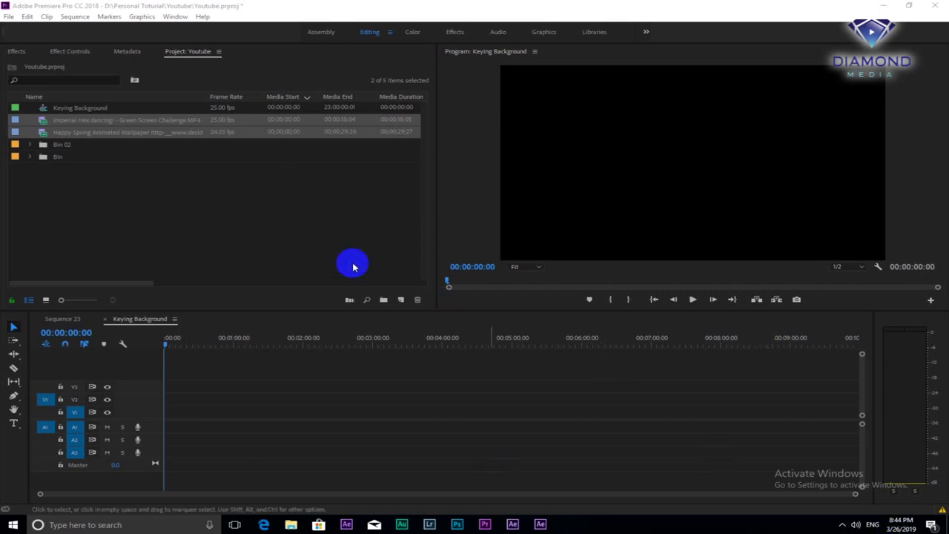
- Add the green-screen dance clip to the sequence, keeping its settings, and delete its audio
left_click(226, 217)
left_click(92, 122)
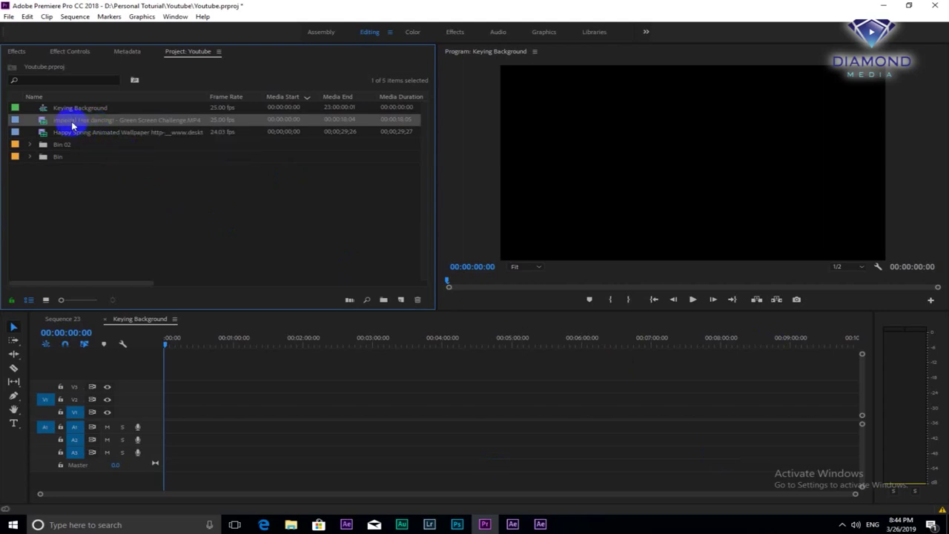
left_click_drag(68, 124, 251, 355)
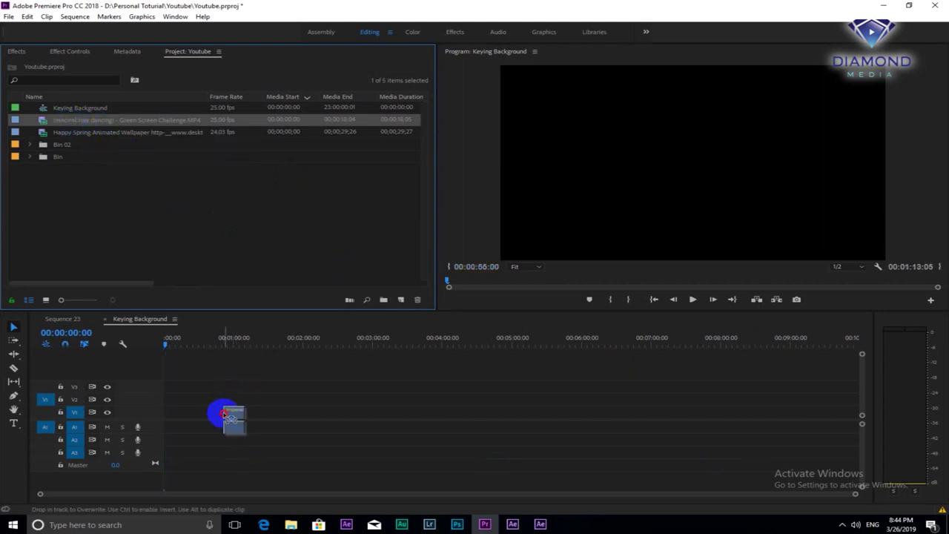
left_click(553, 285)
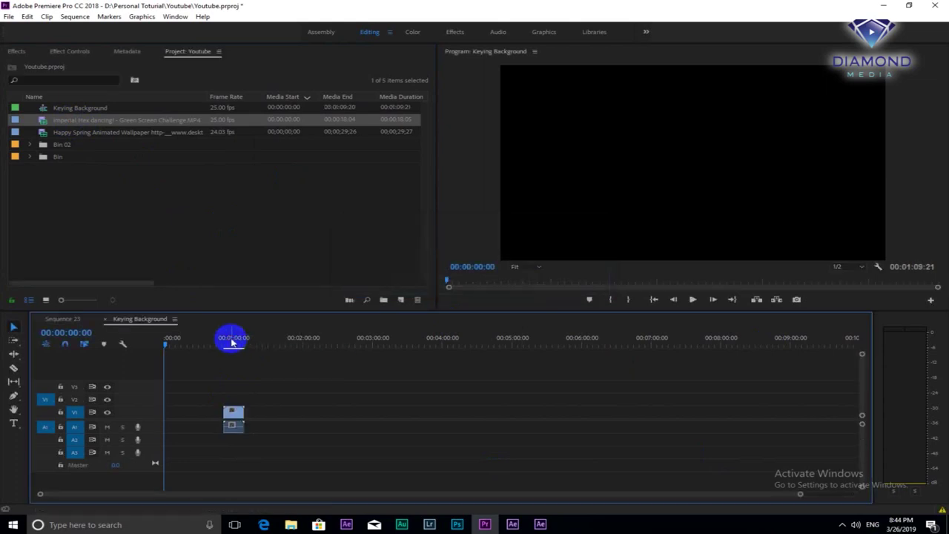
left_click(230, 340)
left_click(234, 425)
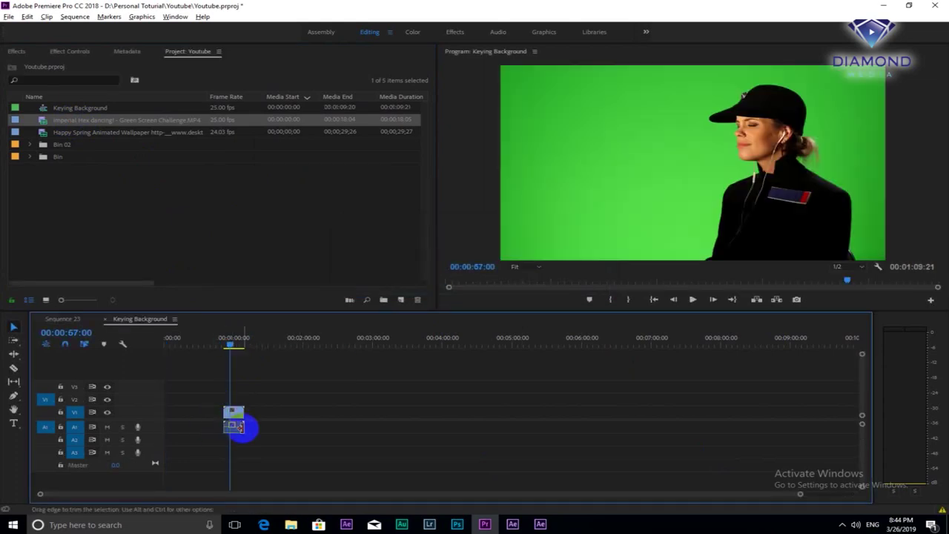
key("Delete")
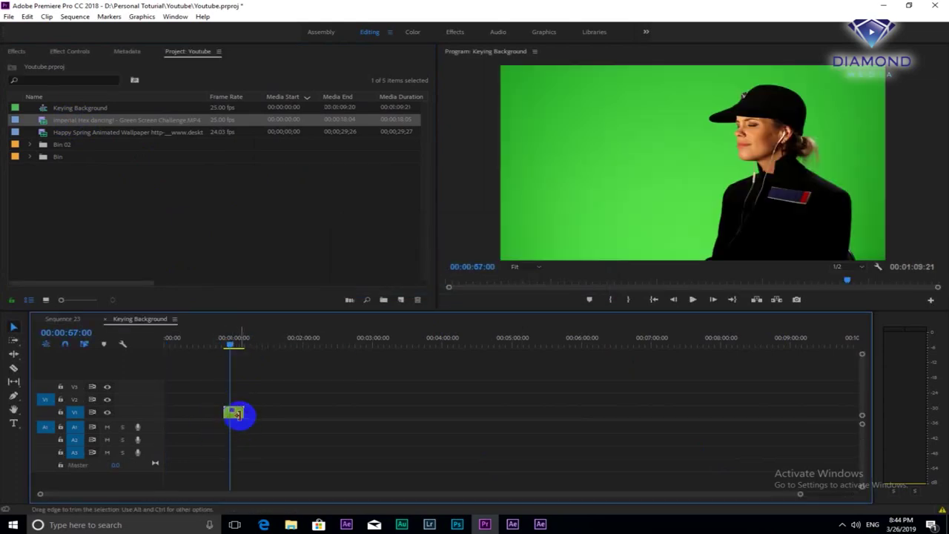
- Move the green-screen clip to the sequence start and up onto track V2
double_click(150, 414)
left_click(180, 409)
key("Delete")
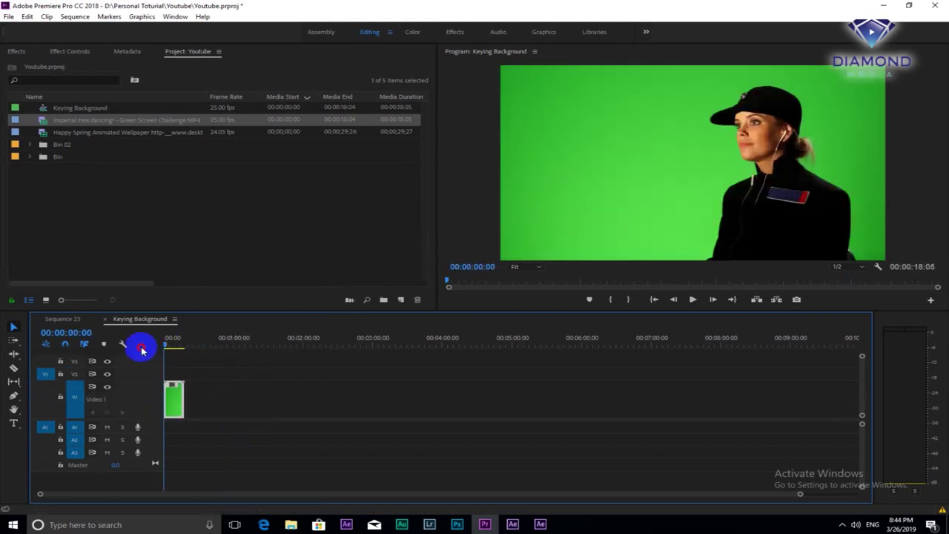
key("equal")
key("equal")
key("equal")
left_click_drag(191, 383, 178, 371)
double_click(154, 375)
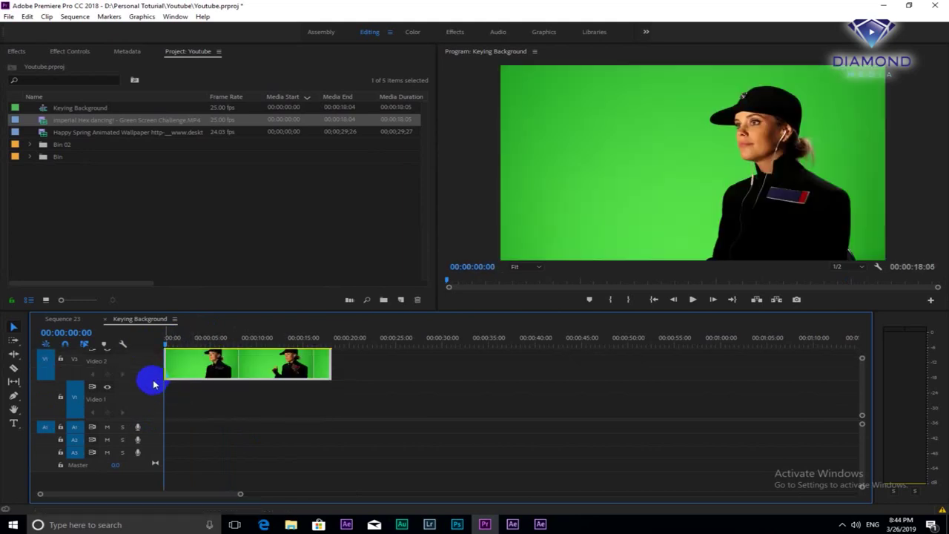
double_click(148, 398)
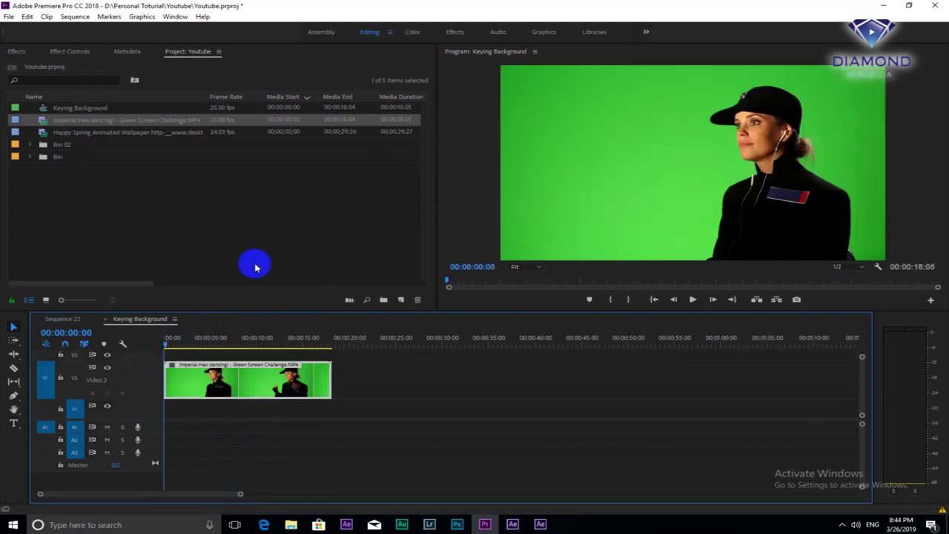
- Add the Happy Spring wallpaper on V1, delete its audio and slide it to the sequence start
left_click_drag(89, 135, 419, 432)
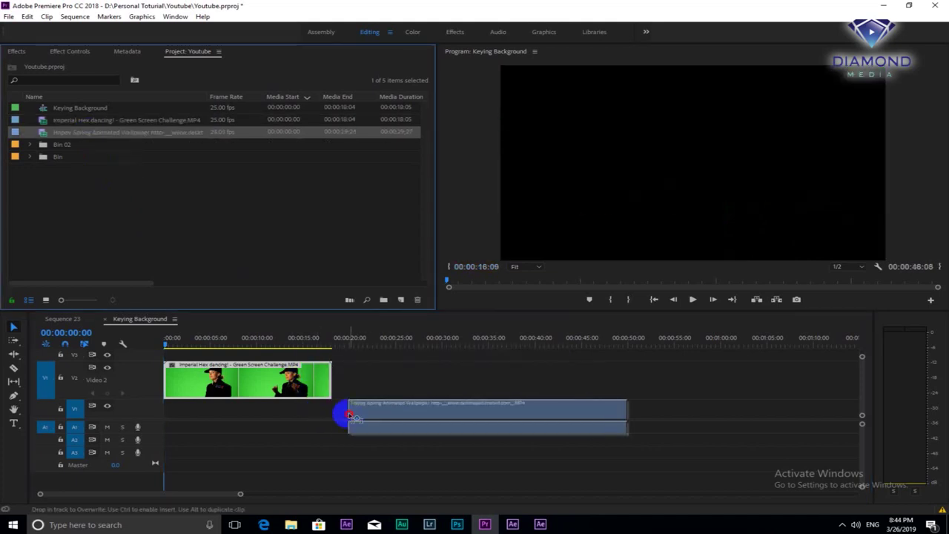
left_click(436, 430, "alt")
key("Delete")
left_click_drag(445, 407, 250, 416)
left_click_drag(223, 356, 256, 347)
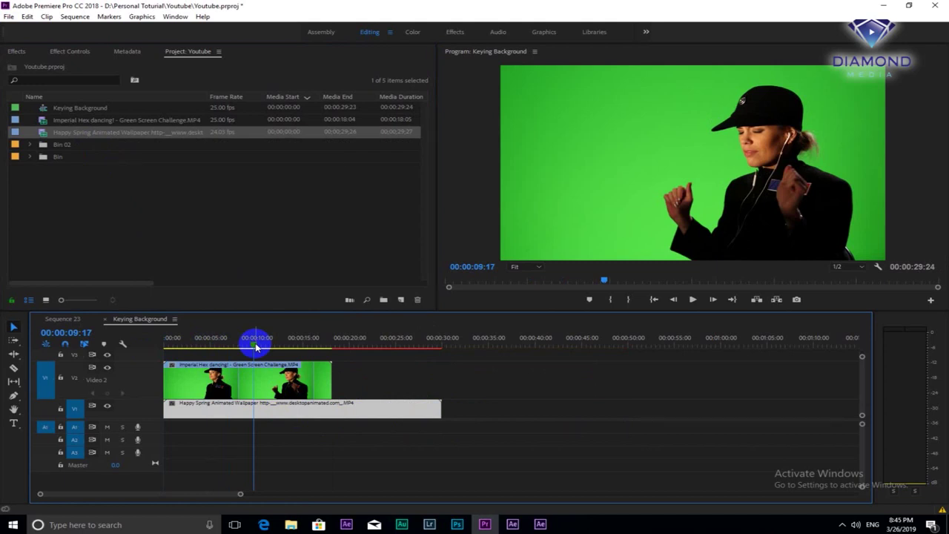
- Apply Ultra Key from Video Effects > Keying to the V2 dance clip and trim the V1 wallpaper to match
left_click(17, 52)
left_click(41, 63)
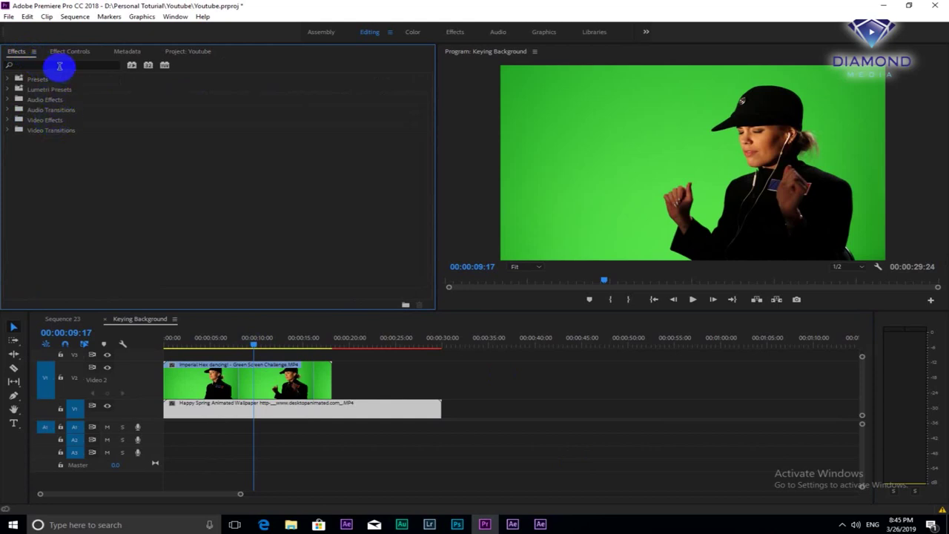
left_click(60, 65)
type("Ul")
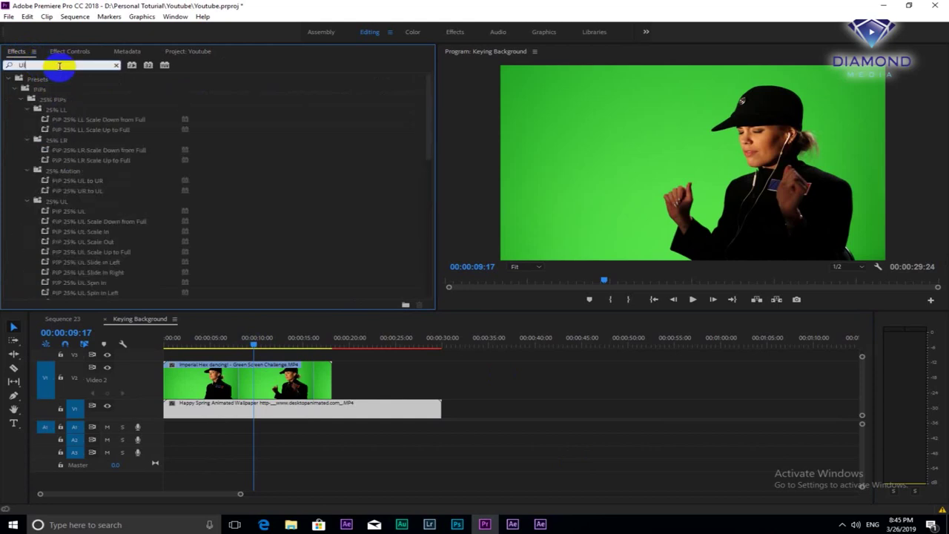
type("tra")
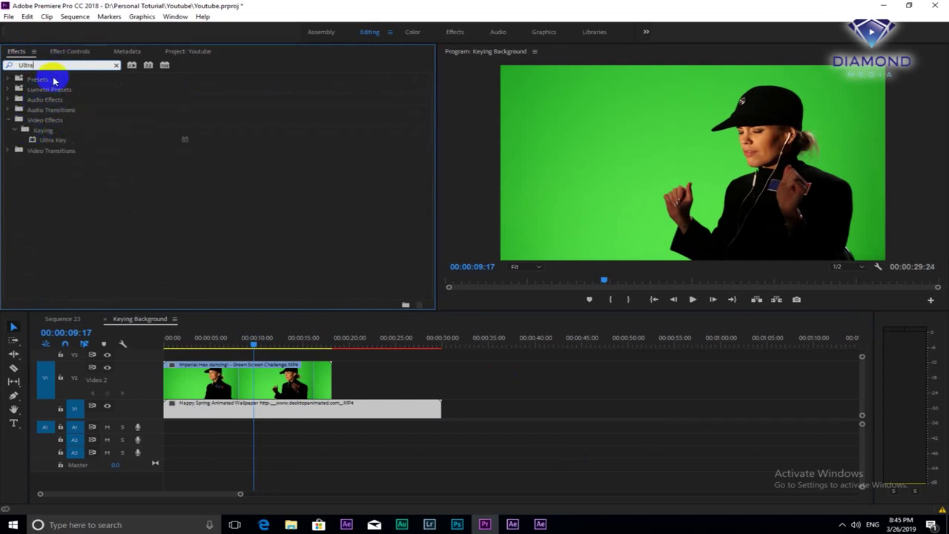
left_click(116, 65)
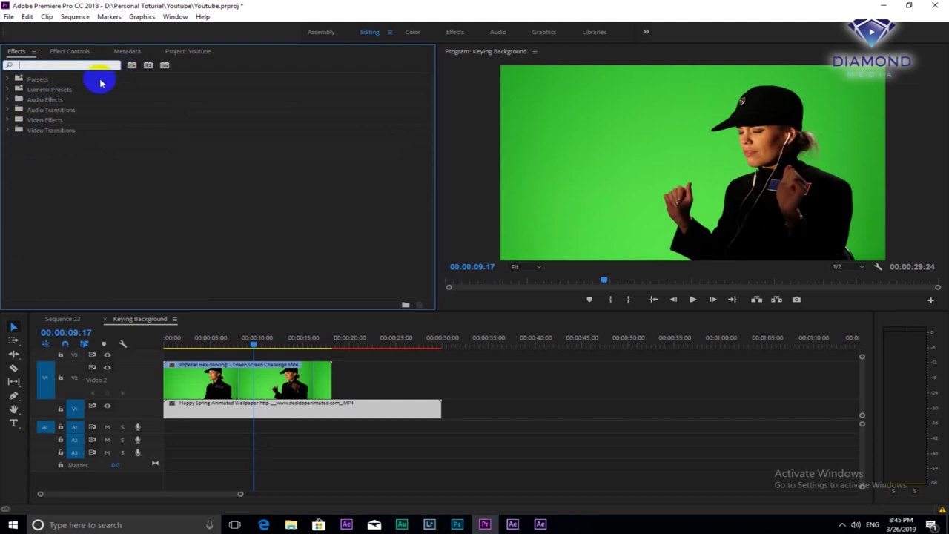
left_click(9, 120)
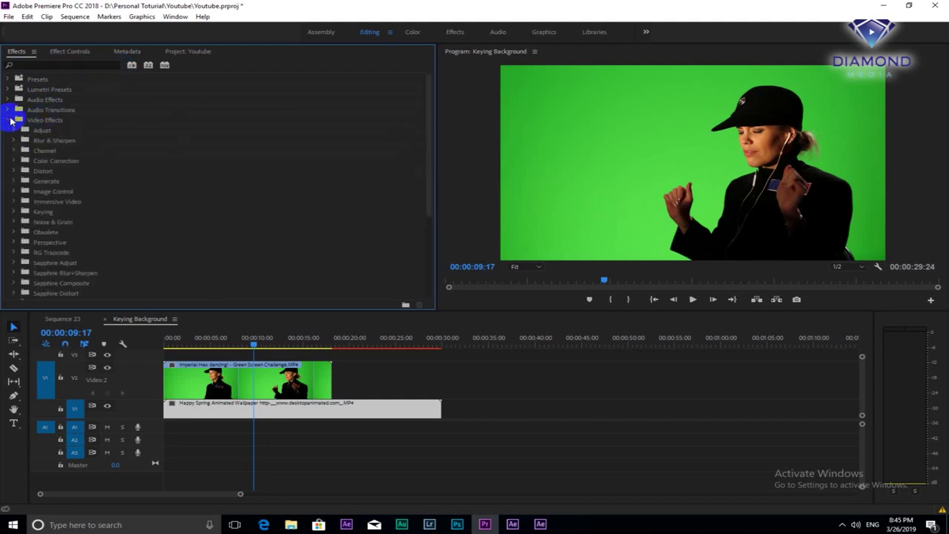
left_click(12, 212)
scroll(70, 271, "down", 1)
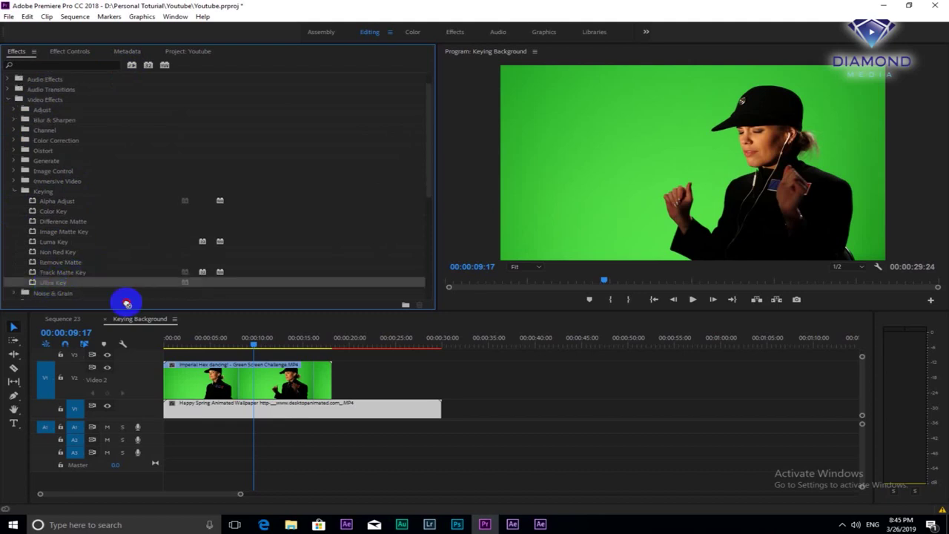
left_click_drag(51, 286, 233, 374)
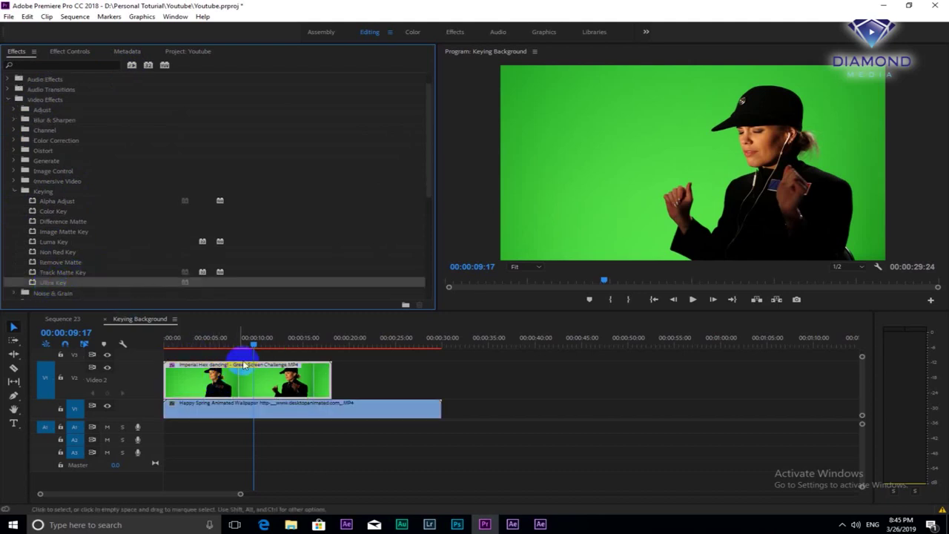
left_click_drag(439, 408, 331, 433)
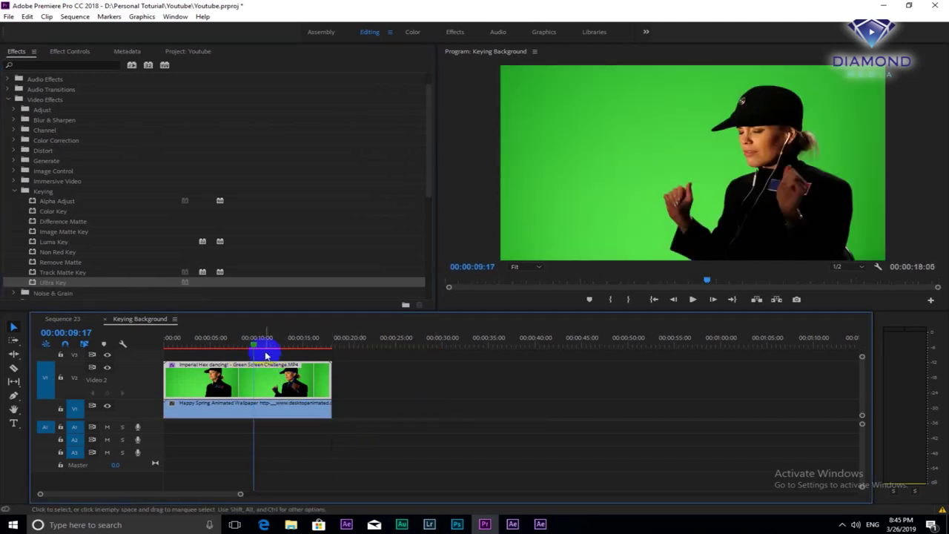
- Sample the green backdrop in the Program monitor as Ultra Key's Key Color
left_click(67, 51)
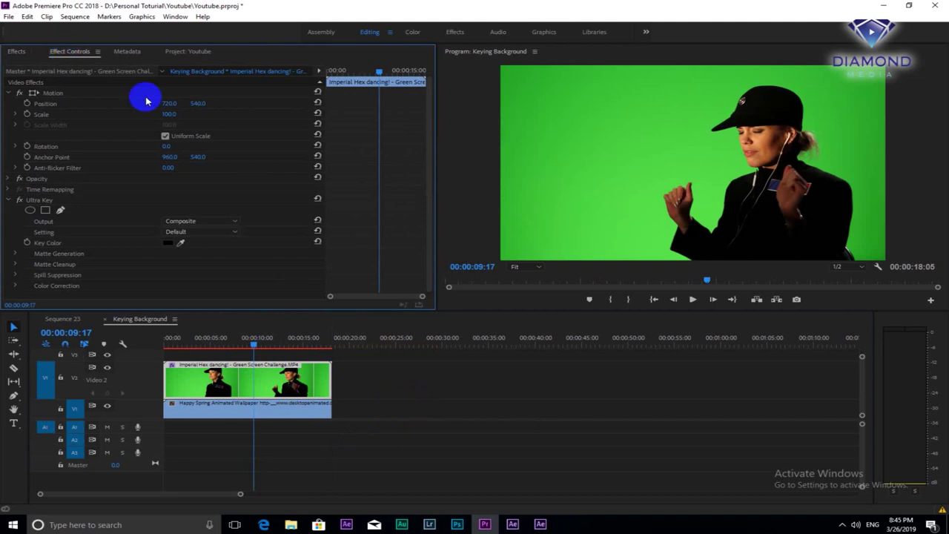
left_click(46, 195)
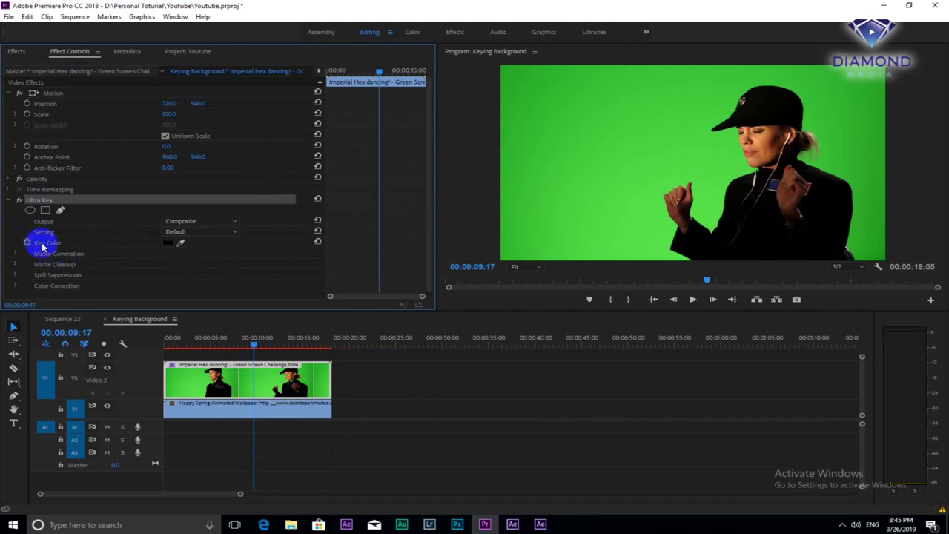
left_click_drag(182, 241, 615, 166)
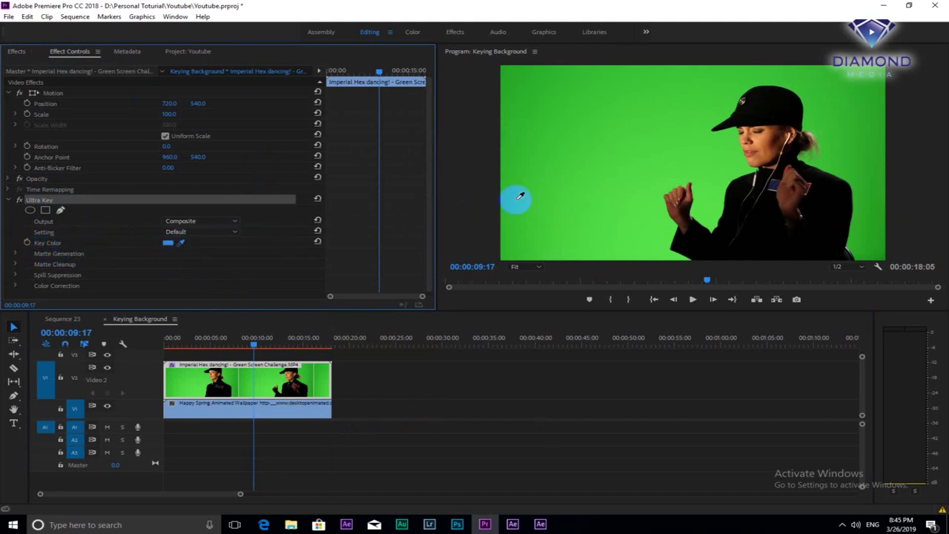
left_click(612, 172)
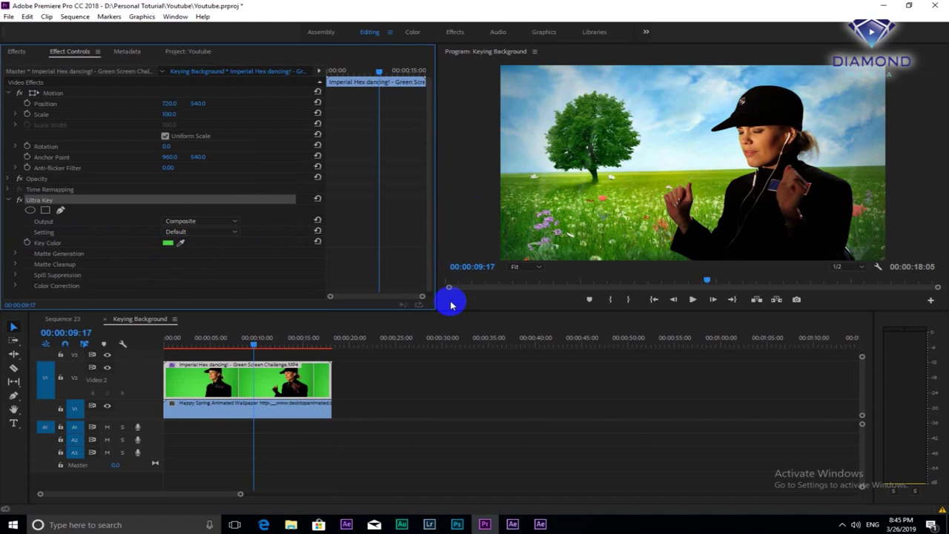
left_click(60, 211)
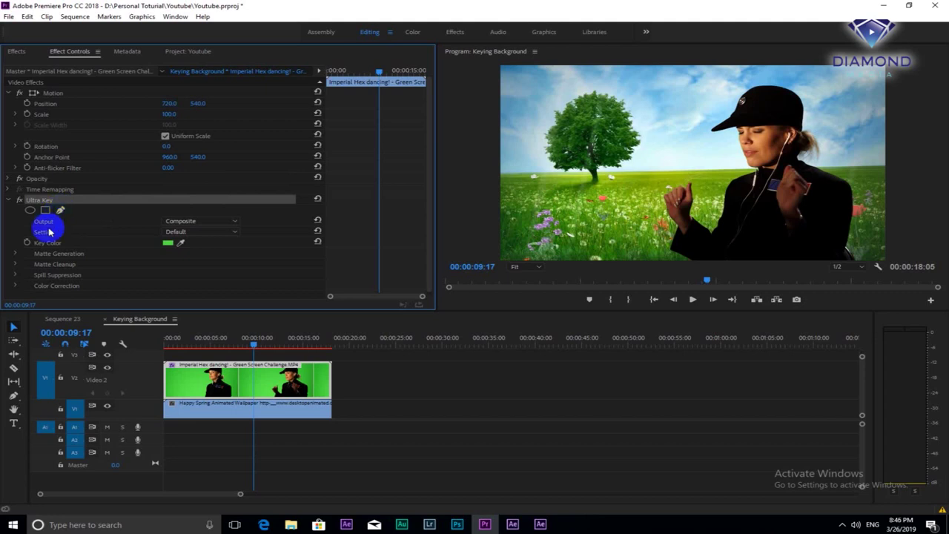
- Adjust Ultra Key Matte Generation to Tolerance 84 and Pedestal 66 for cleaner edges
left_click(10, 201)
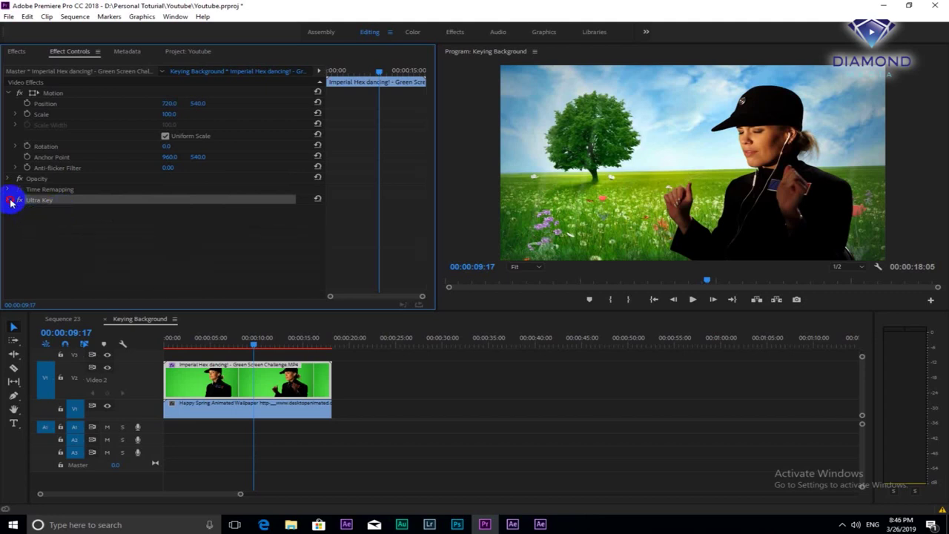
left_click(10, 201)
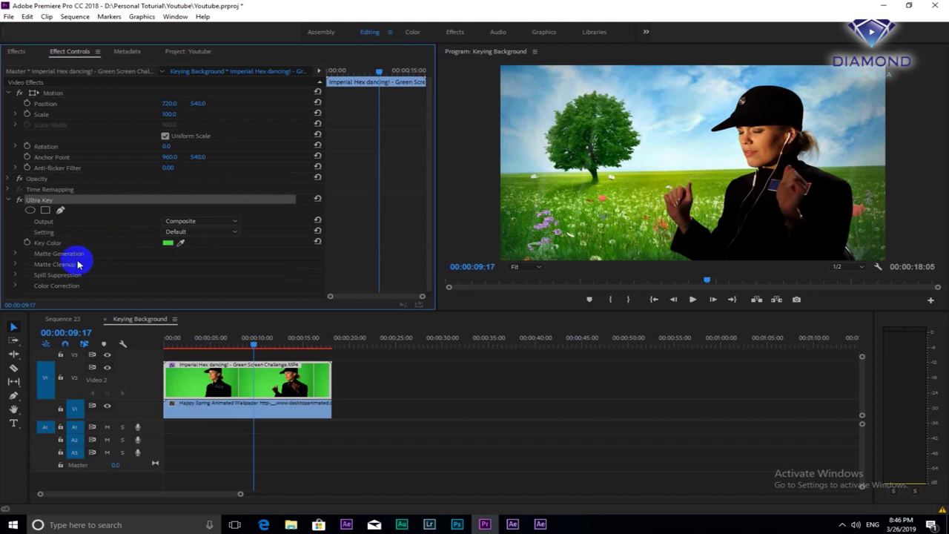
left_click(15, 254)
scroll(424, 197, "down", 3)
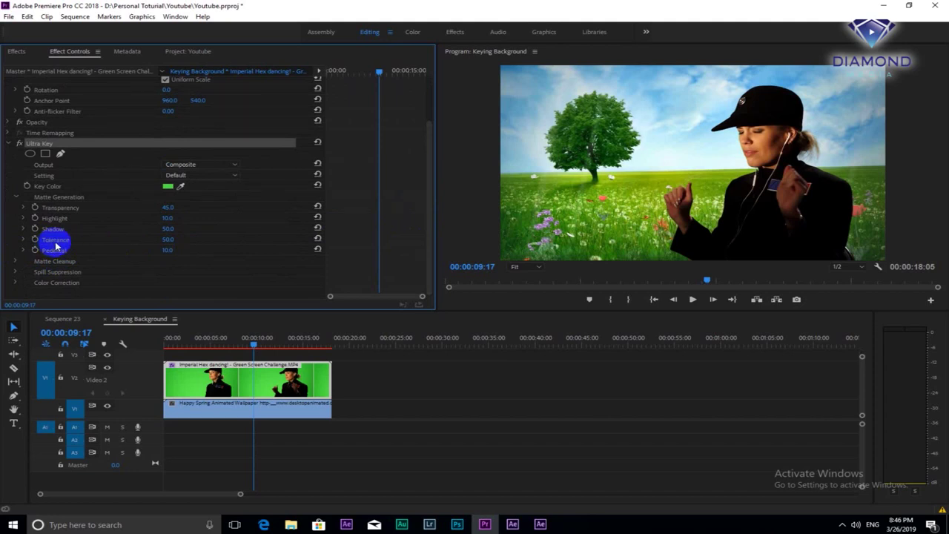
left_click_drag(170, 248, 242, 247)
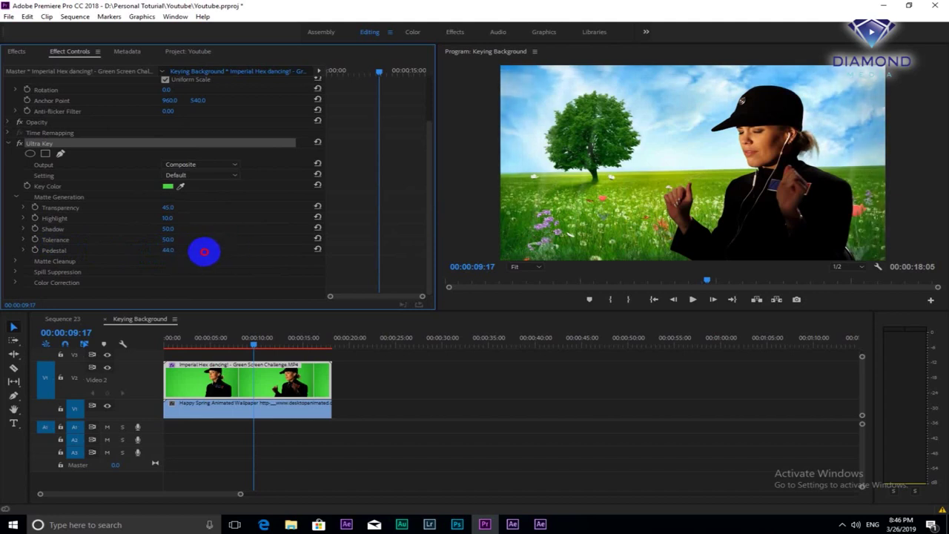
left_click_drag(241, 247, 190, 254)
mouse_move(185, 288)
left_mouse_down()
mouse_move(172, 259)
mouse_move(200, 246)
mouse_move(175, 249)
left_mouse_up()
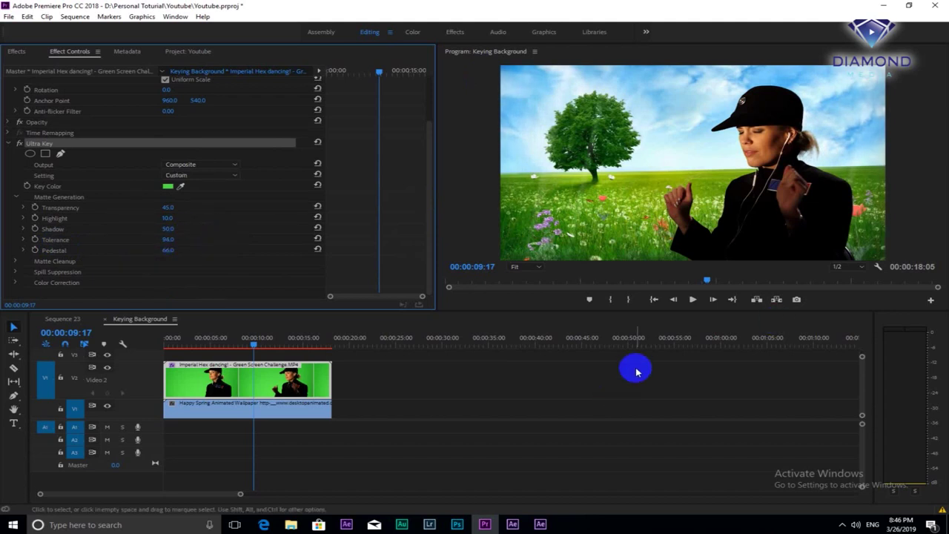
left_click_drag(244, 341, 142, 354)
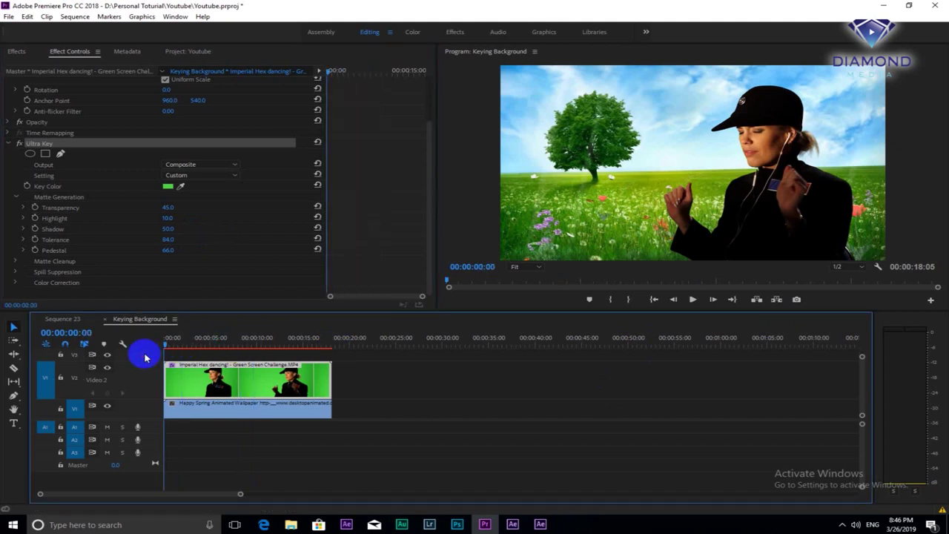
- Play back the keyed composite, then park the playhead at 00:00:08:18 on the tree frame
key("space")
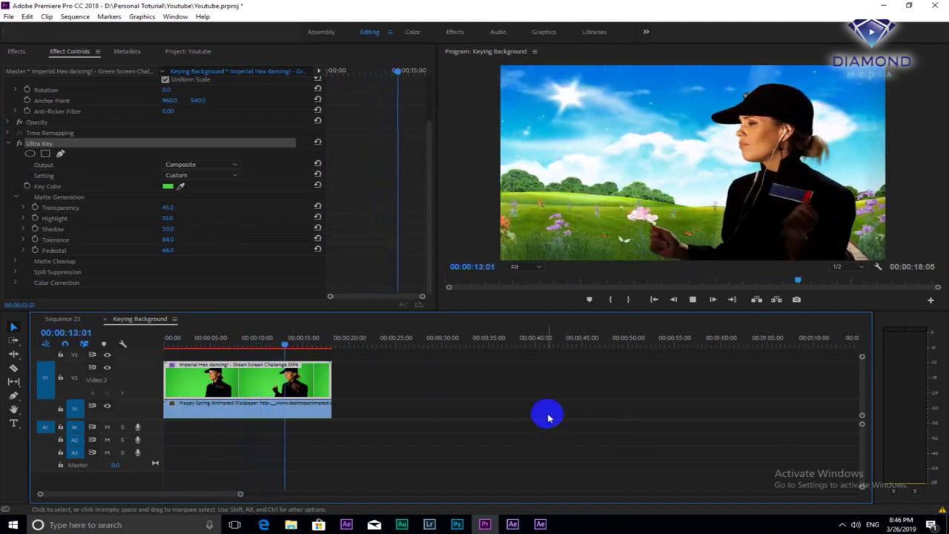
key("space")
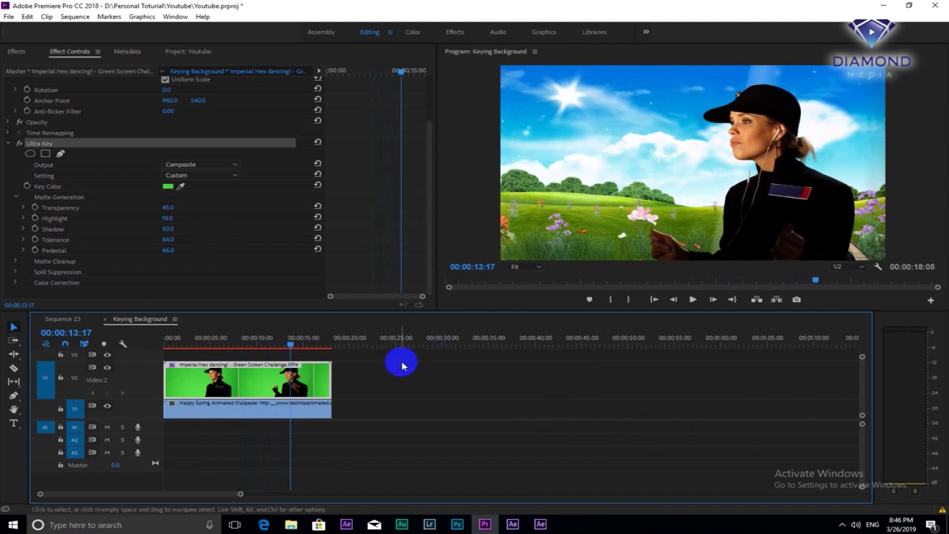
left_click(313, 343)
left_click(246, 341)
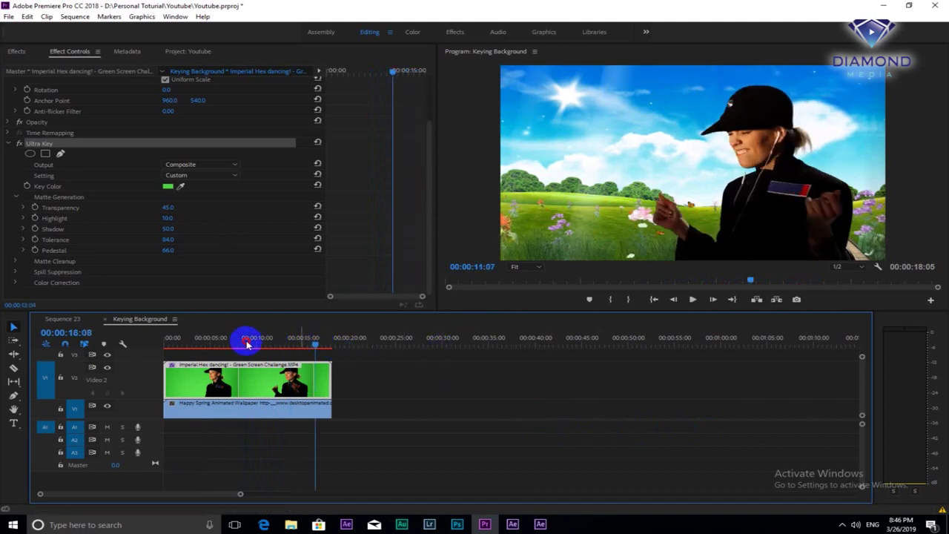
left_click(425, 184)
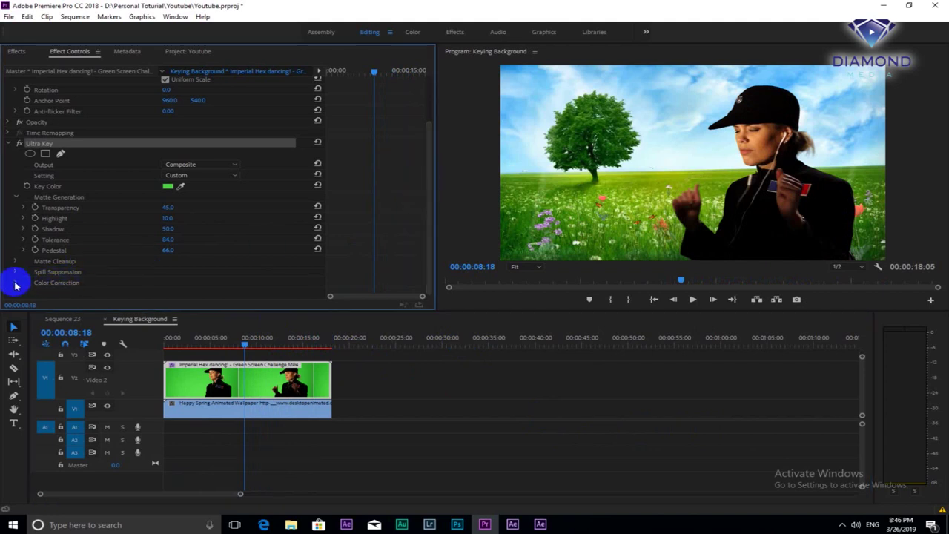
- Set Ultra Key Color Correction Saturation to 85.4 and keep Hue at 0.0
left_click_drag(430, 134, 421, 196)
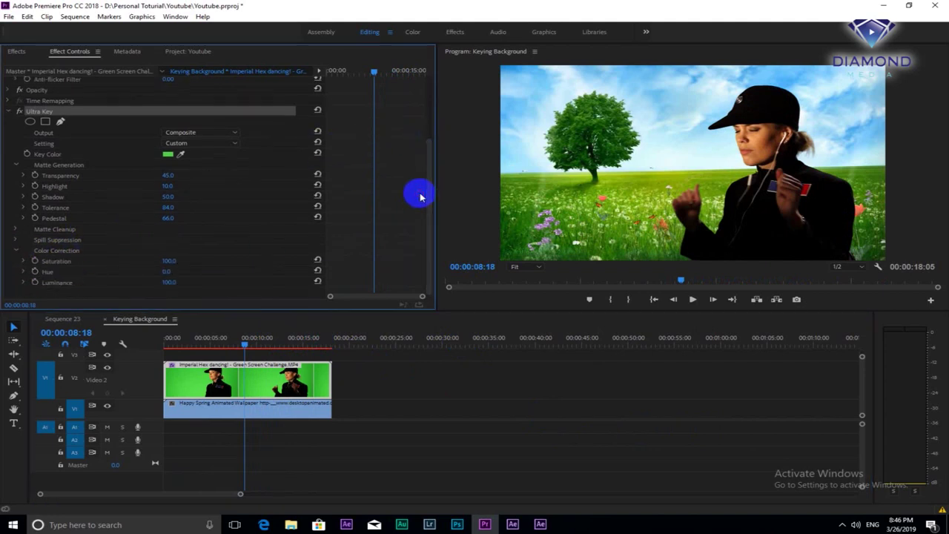
left_click(24, 262)
mouse_move(168, 279)
left_mouse_down()
mouse_move(192, 281)
mouse_move(95, 282)
mouse_move(139, 283)
left_mouse_up()
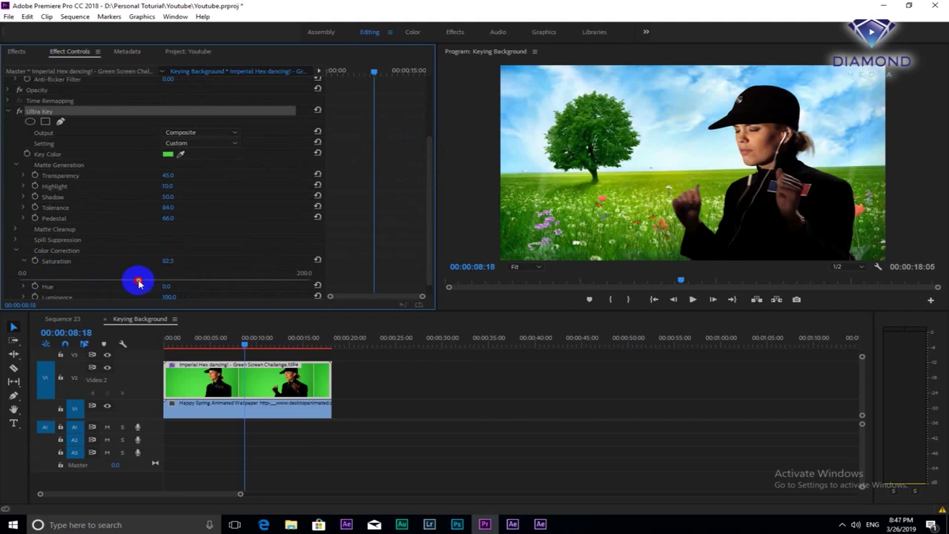
left_click_drag(138, 280, 143, 279)
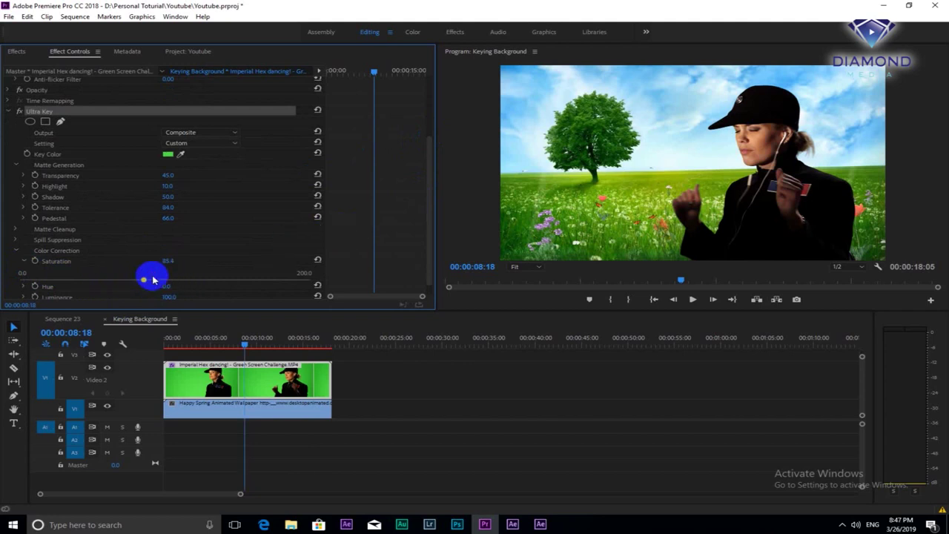
scroll(419, 215, "down", 1)
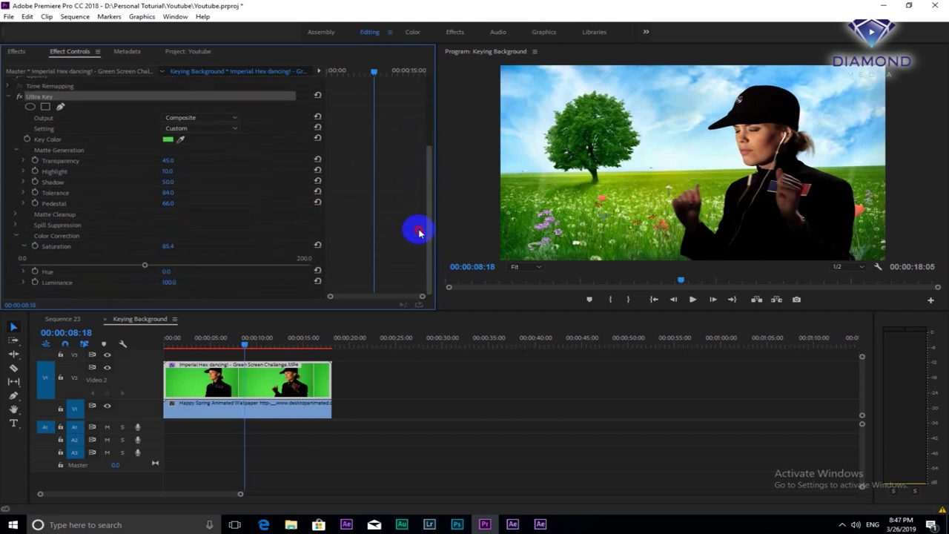
left_click(172, 271)
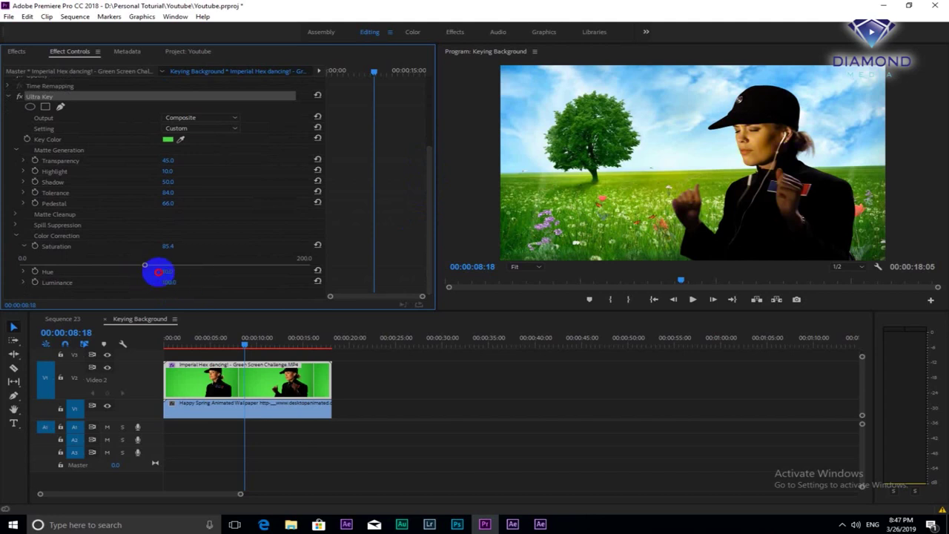
left_click(168, 273)
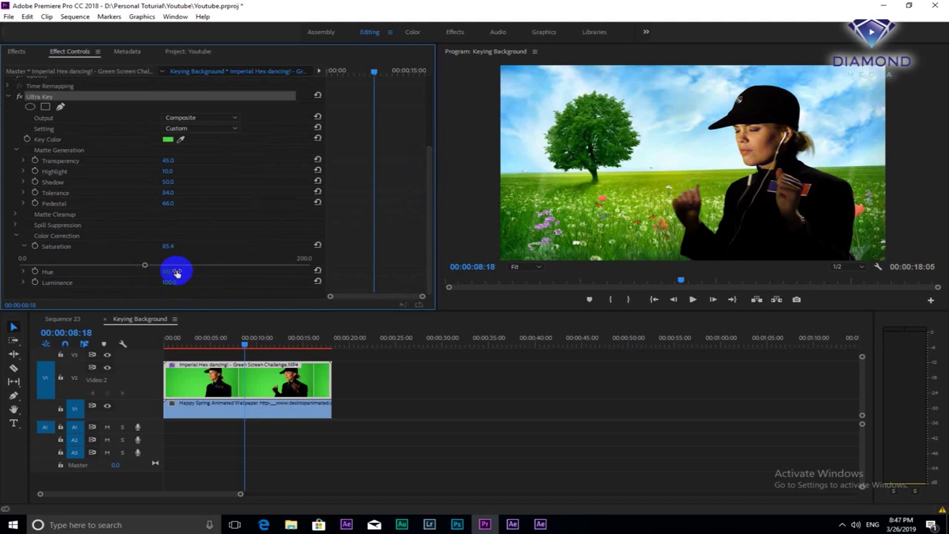
key("Return")
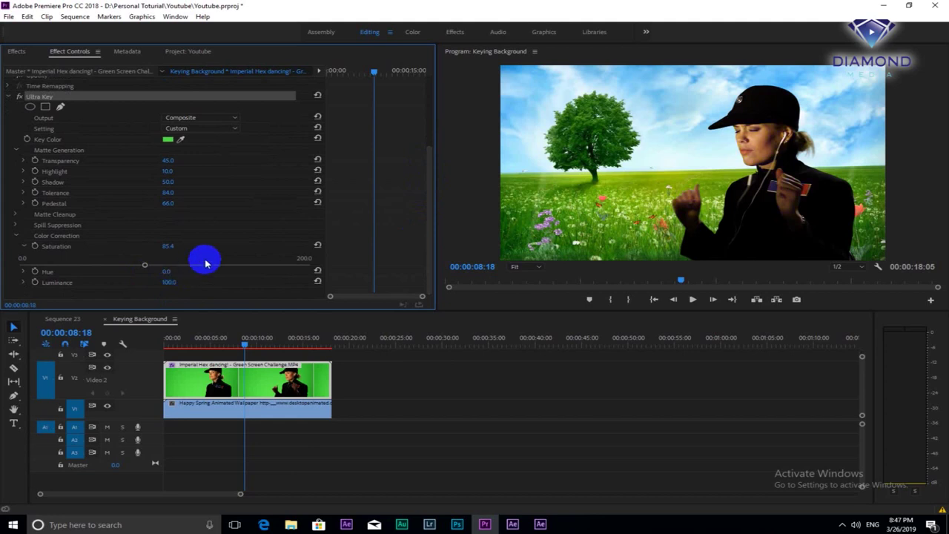